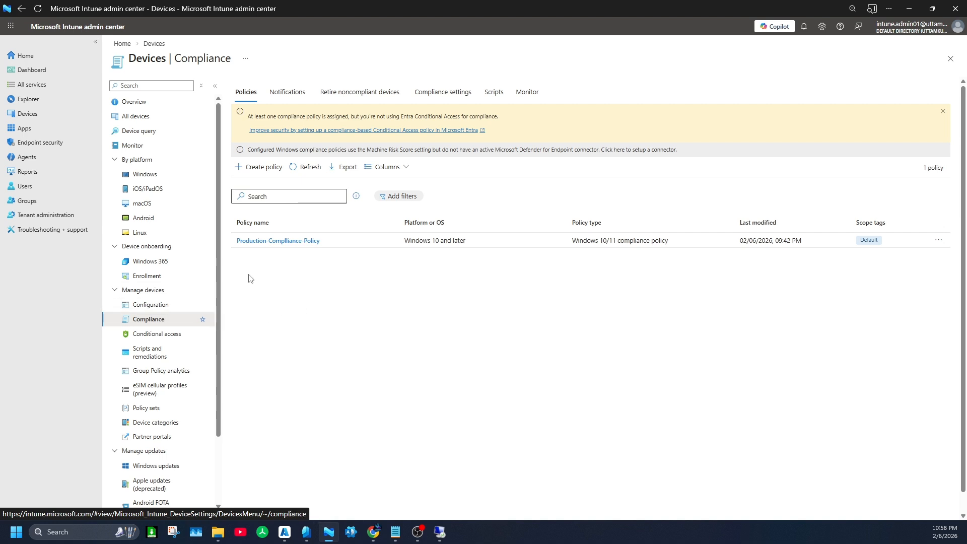
- Open Production-Compliance-Policy and view its device status report
left_click(268, 241)
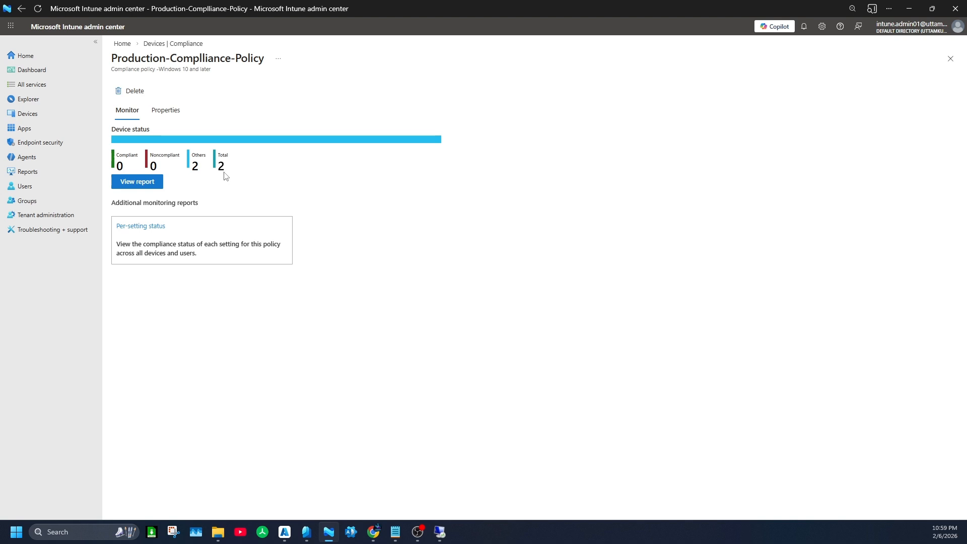
left_click(144, 182)
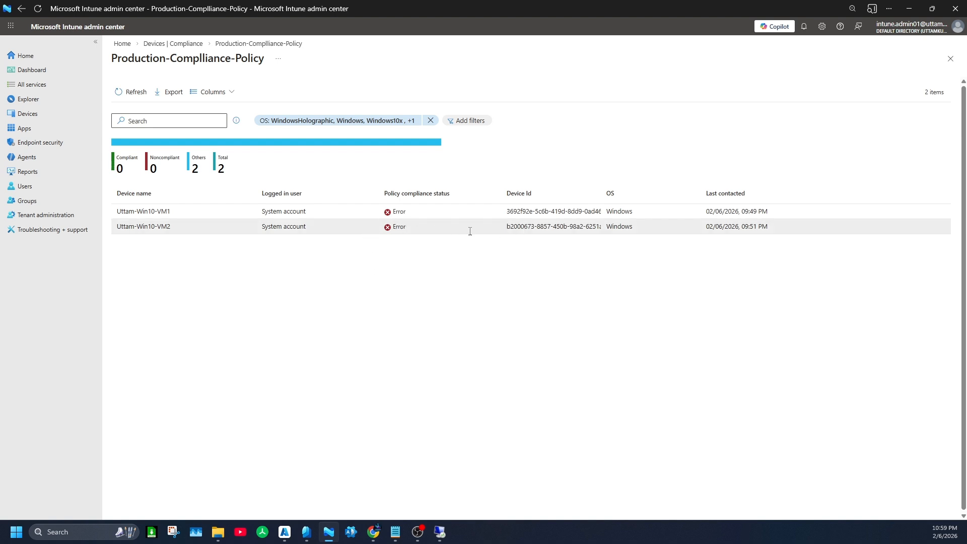
- Review the per-setting compliance states of Production-Compliance-Policy on device Uttam-Win10-VM1
left_click(46, 117)
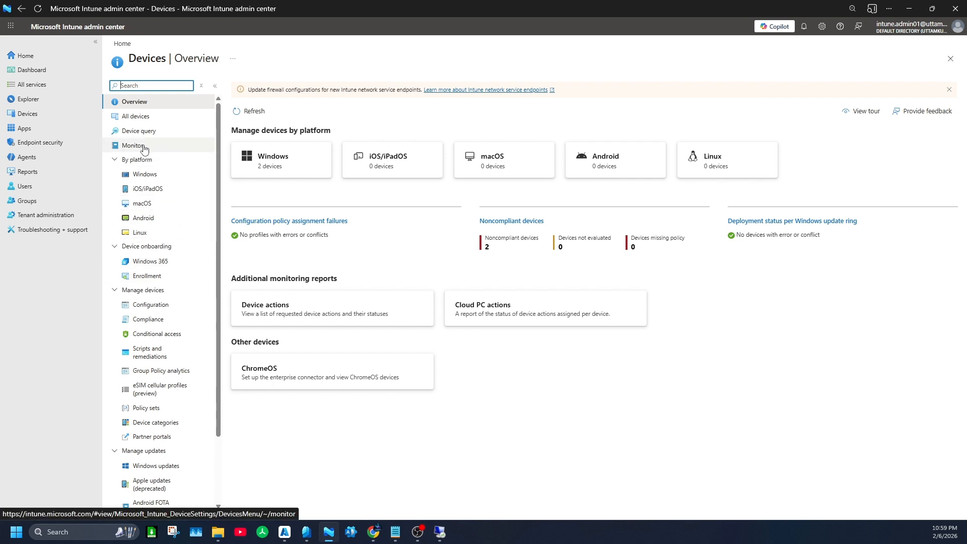
left_click(151, 117)
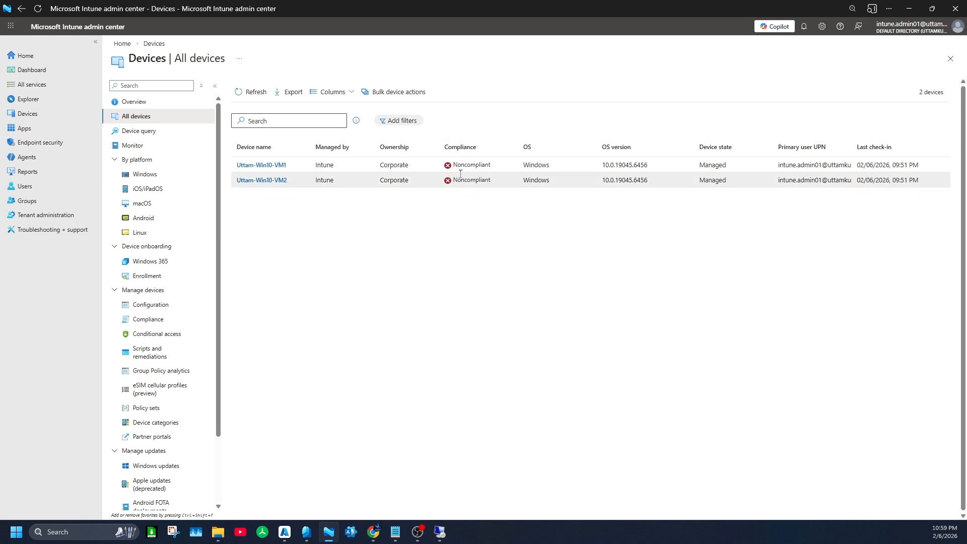
left_click(272, 165)
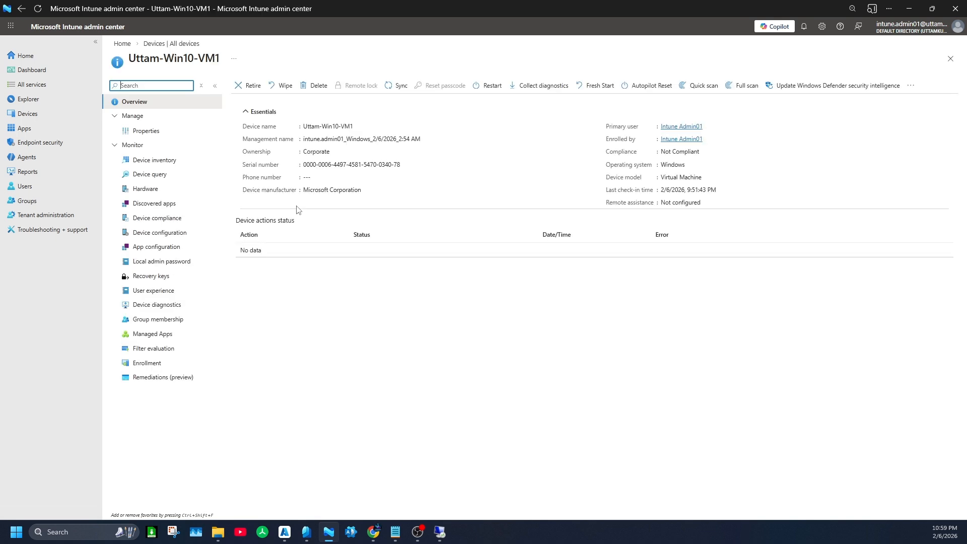
left_click(159, 221)
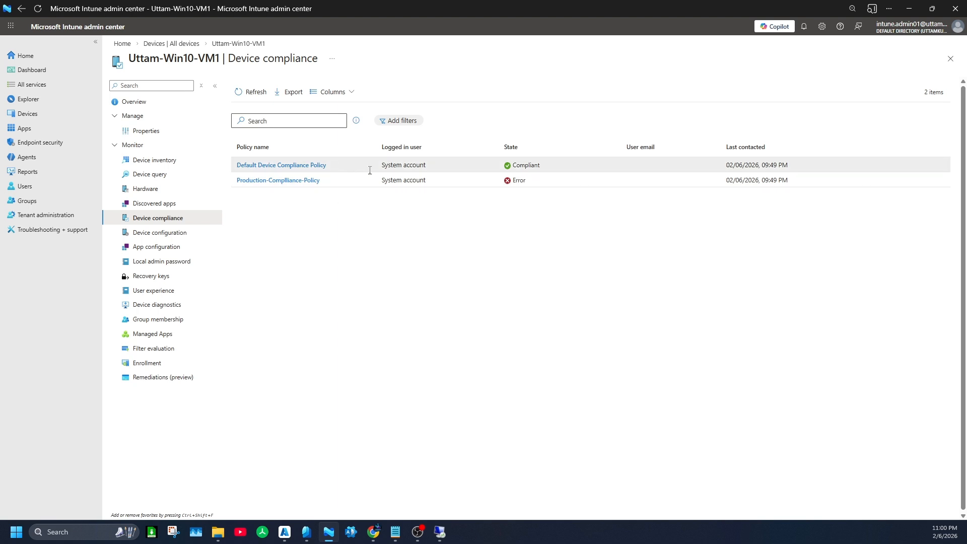
left_click(271, 182)
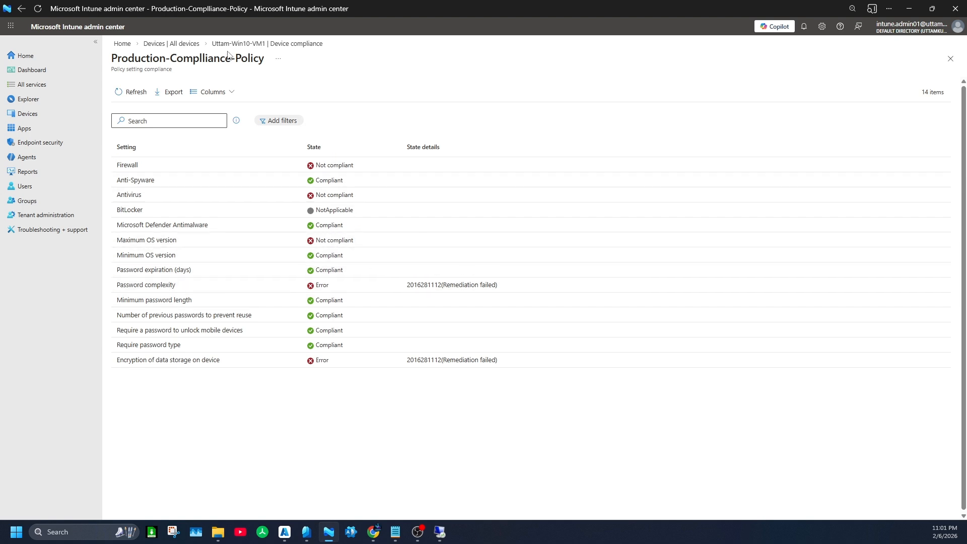
left_click(182, 44)
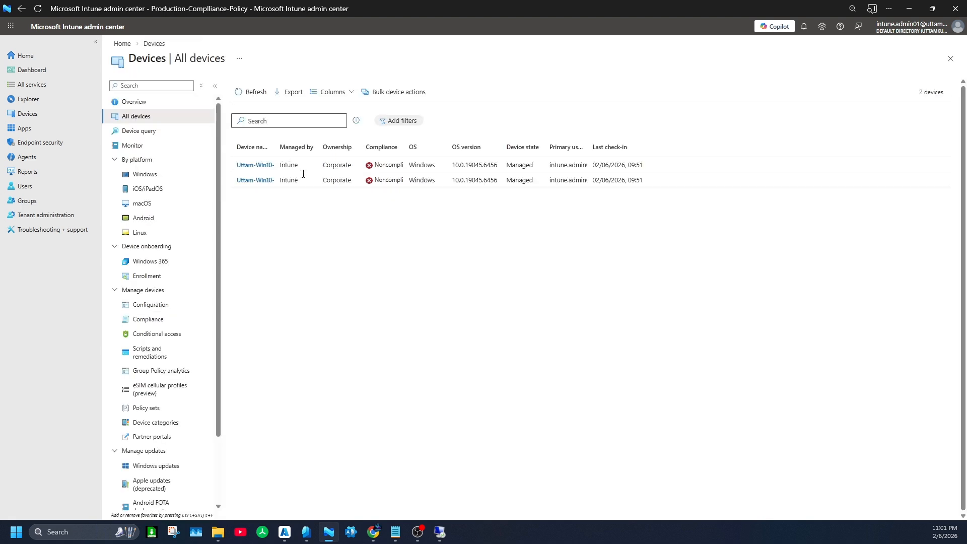
- Review the per-setting compliance states of Production-Compliance-Policy on device Uttam-Win10-VM2
left_click(271, 181)
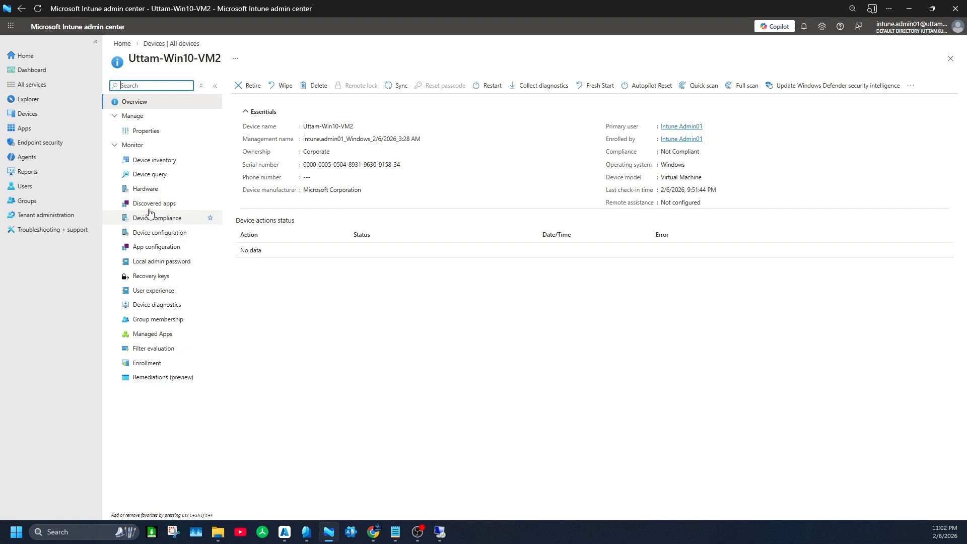
left_click(172, 224)
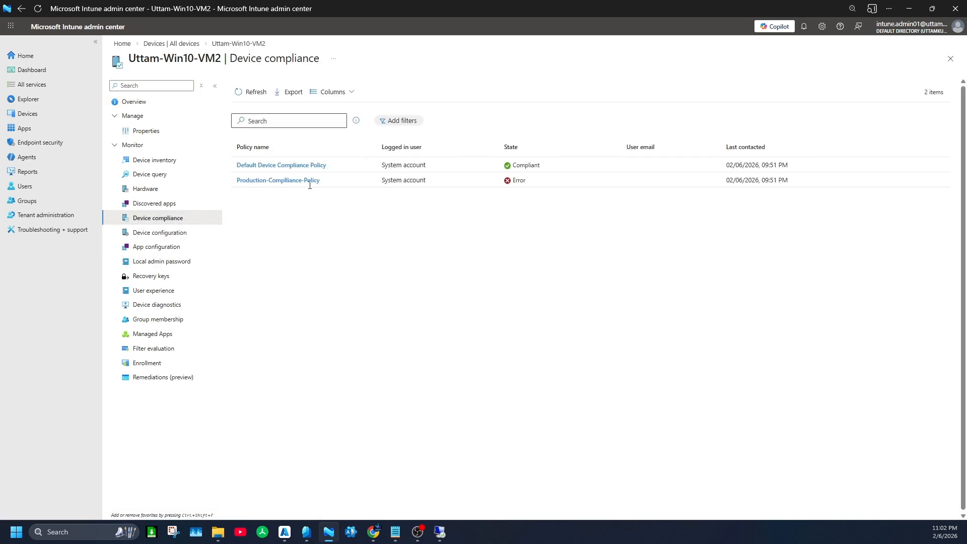
left_click(309, 180)
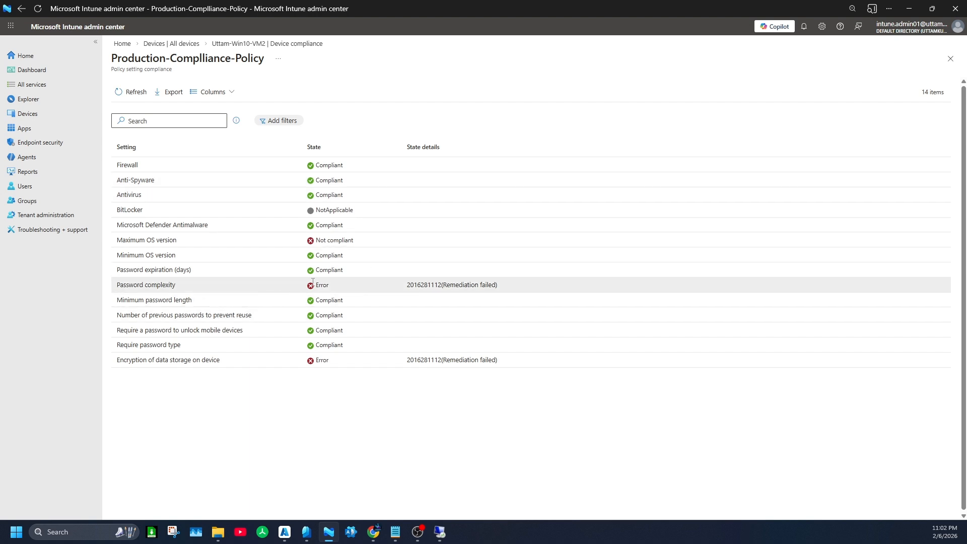
left_click_drag(334, 285, 310, 286)
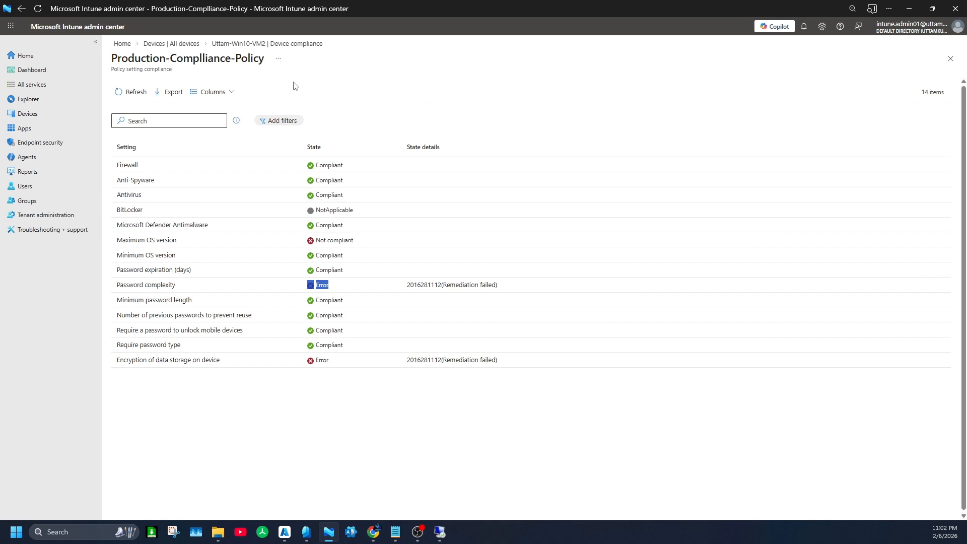
- Start a new noncompliance notification under Compliance notifications and name it Test Notification
left_click(47, 118)
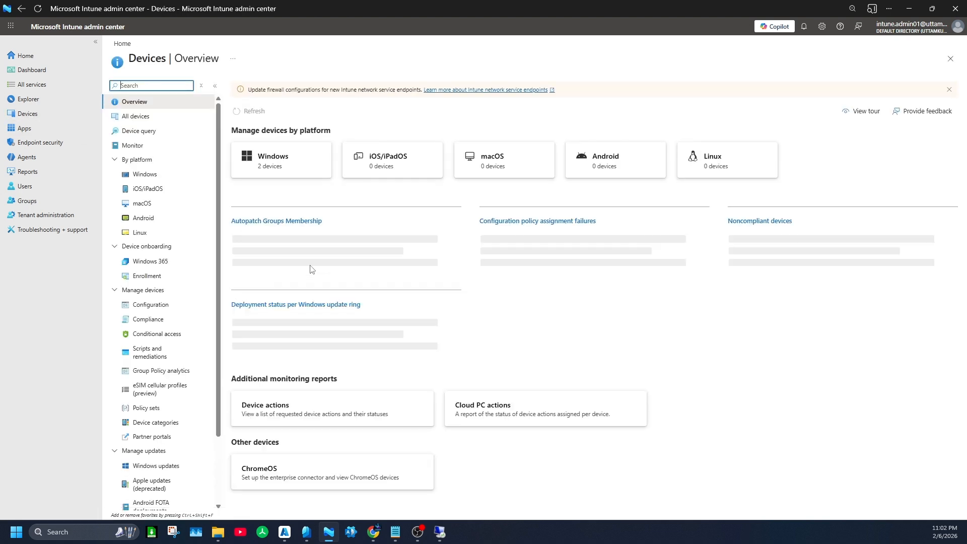
left_click(162, 319)
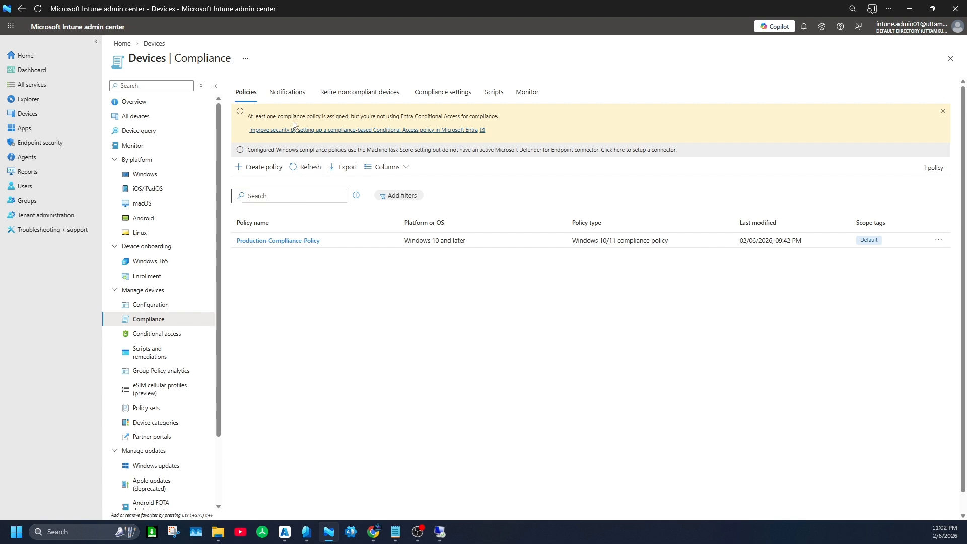
left_click(291, 92)
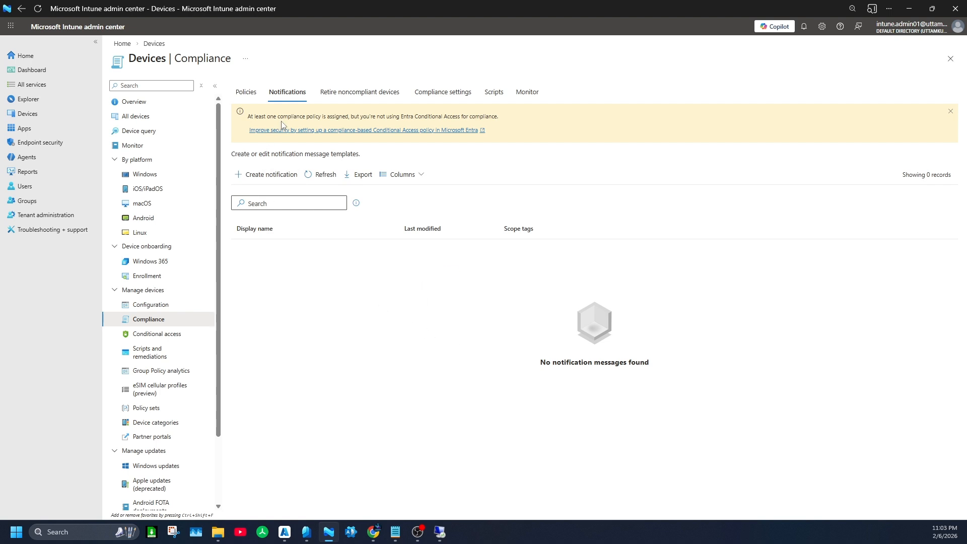
left_click(270, 179)
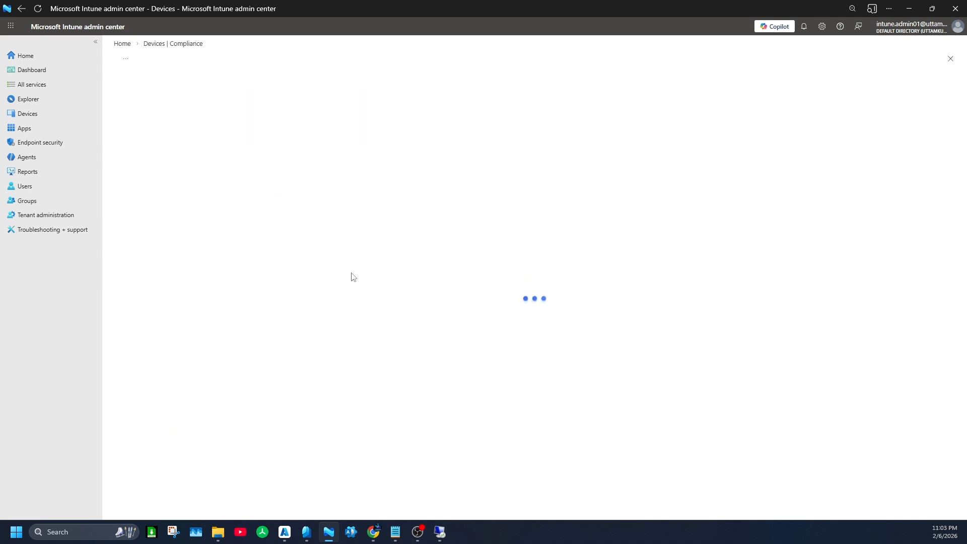
left_click(274, 113)
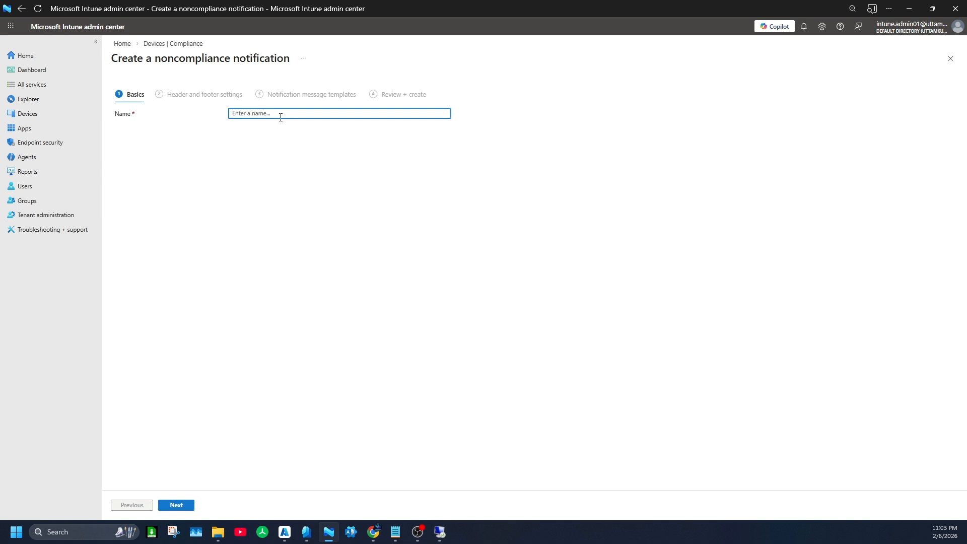
type("Test Notification Pe9")
left_click(181, 504)
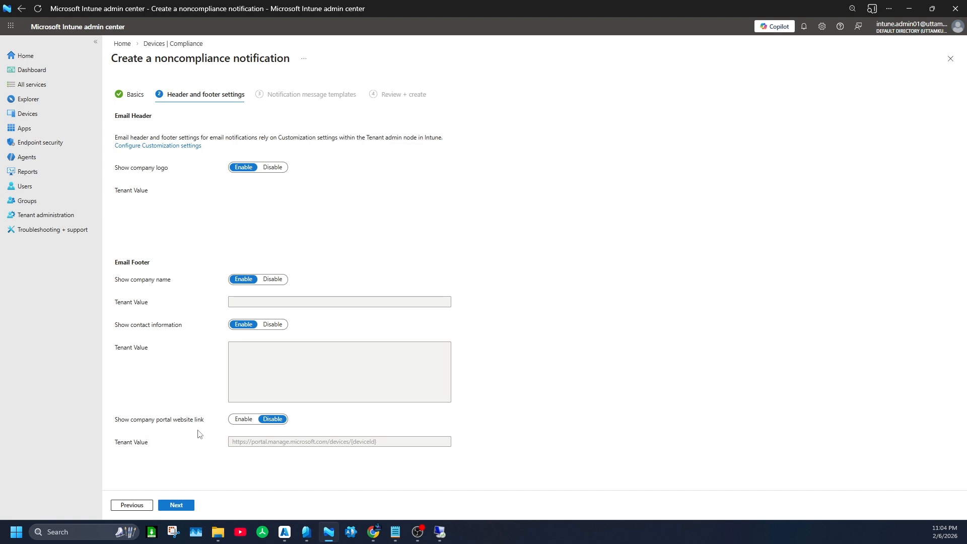
- Enable showing the company portal website link in the email footer settings
left_click(244, 419)
left_click(190, 504)
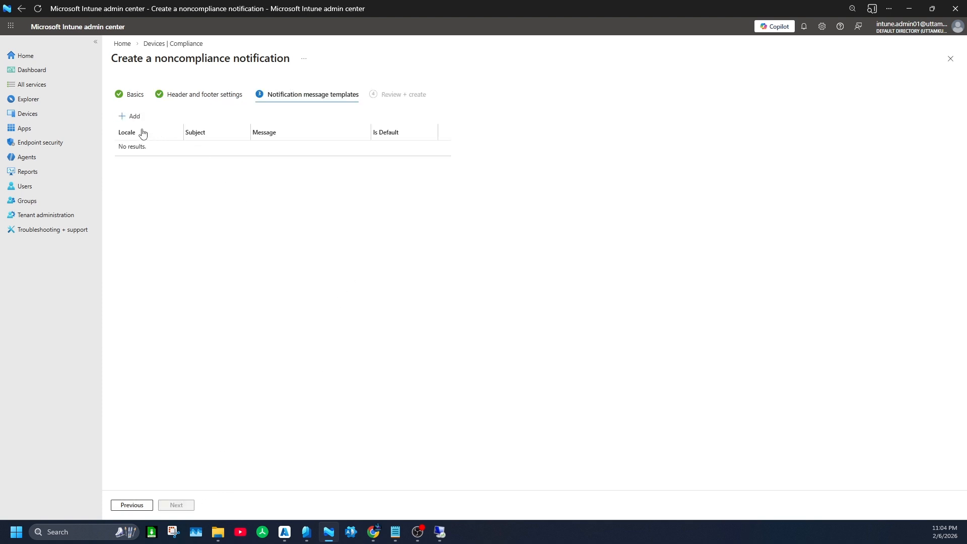
- Add a notification message template with the locale English (United Kingdom)
left_click(131, 117)
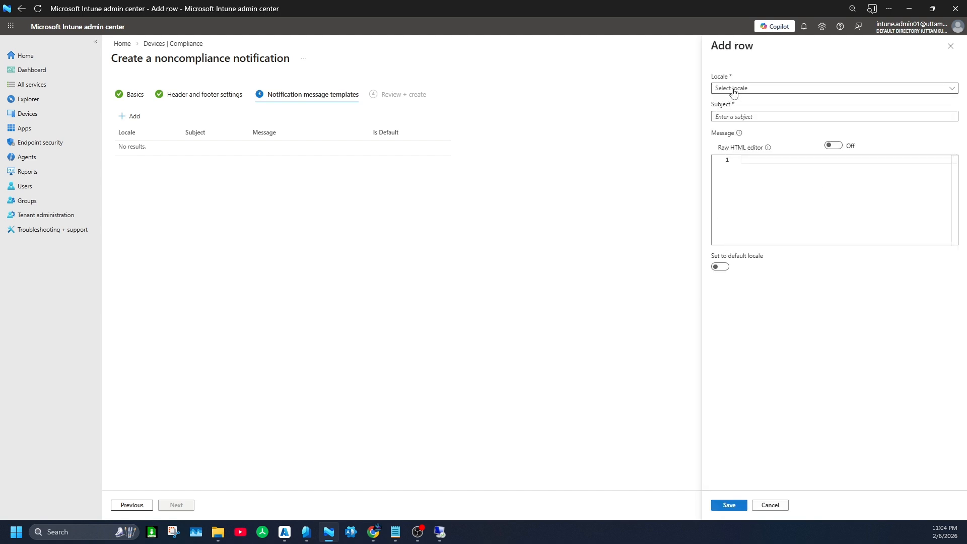
left_click(733, 91)
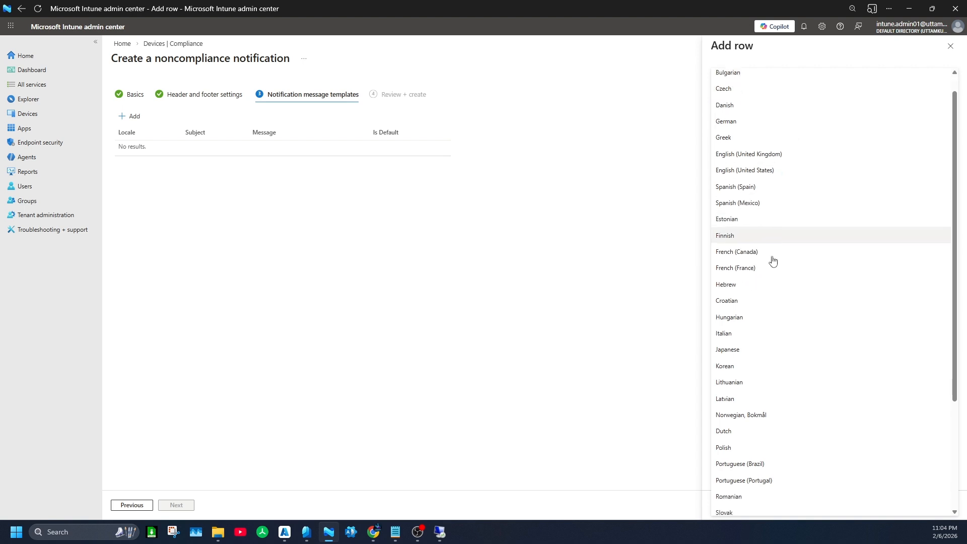
scroll(771, 384, "down", 3)
scroll(775, 401, "up", 3)
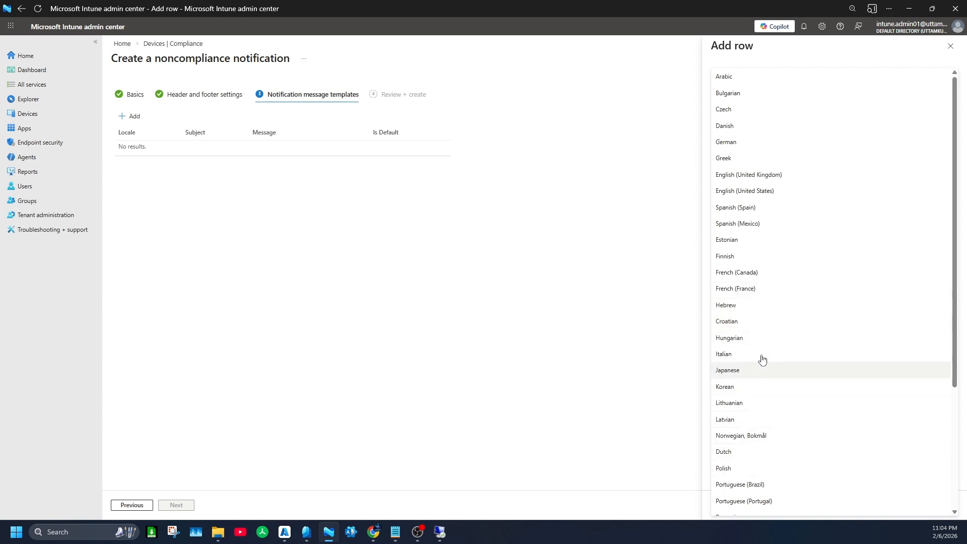
left_click(764, 175)
- Set the template subject to "Notification for Non complaint" and make it the default locale
left_click(758, 116)
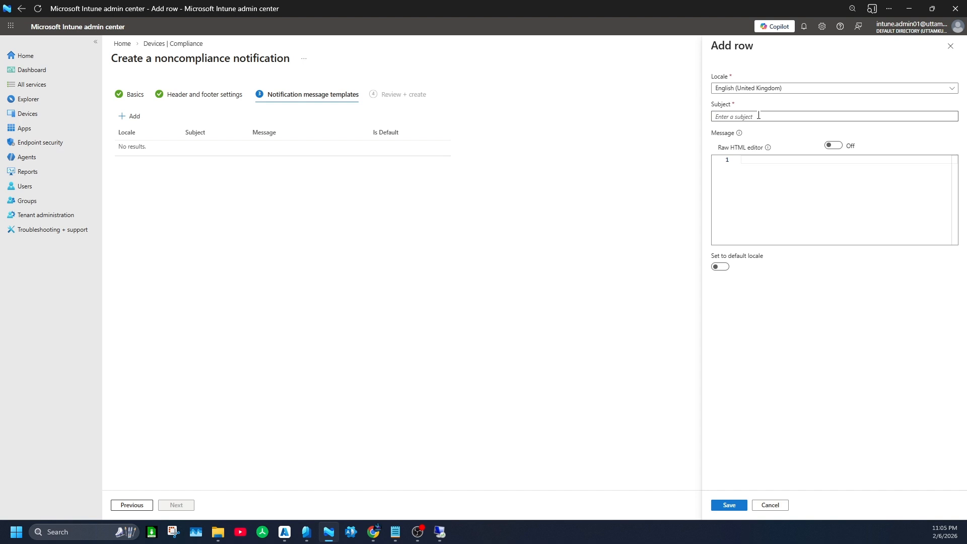
type("Notification for uon comp")
type("laint")
left_click(724, 267)
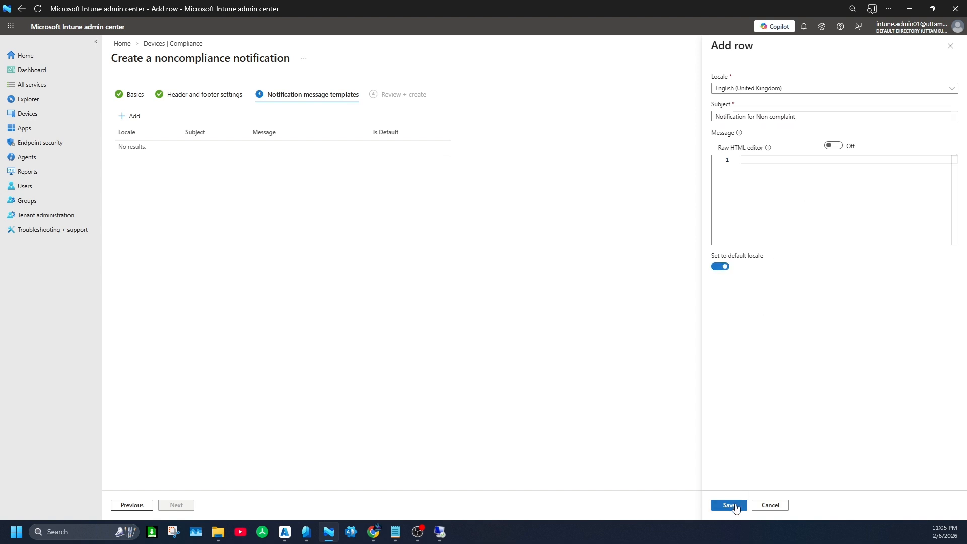
- Enter the message "This is a test Notification for Non Complaint Device" and save the template
left_click(763, 181)
type("This is a test Notification for C")
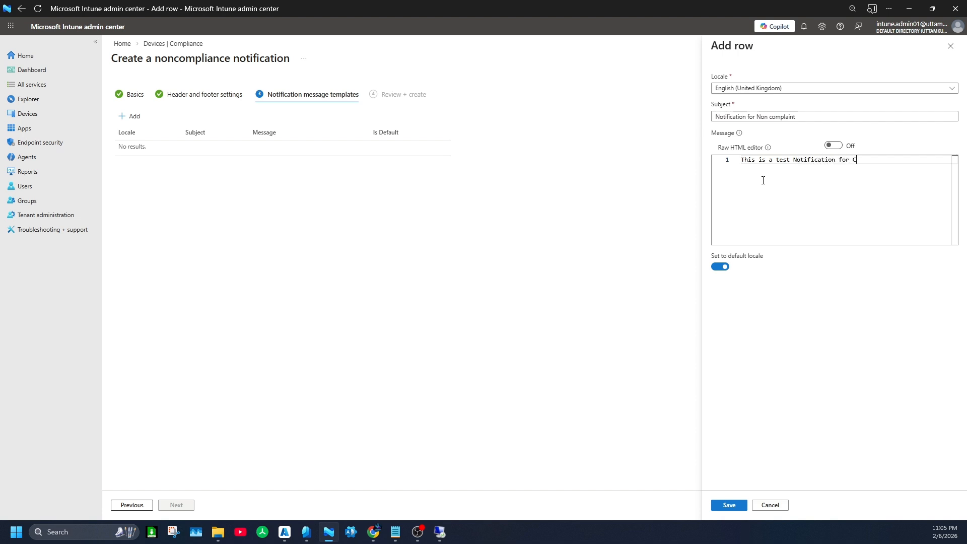
key("BackSpace")
type("Non Complaint Devices")
key("BackSpace")
key("BackSpace")
key("BackSpace")
key("BackSpace")
type("ice")
key("BackSpace")
left_click(729, 504)
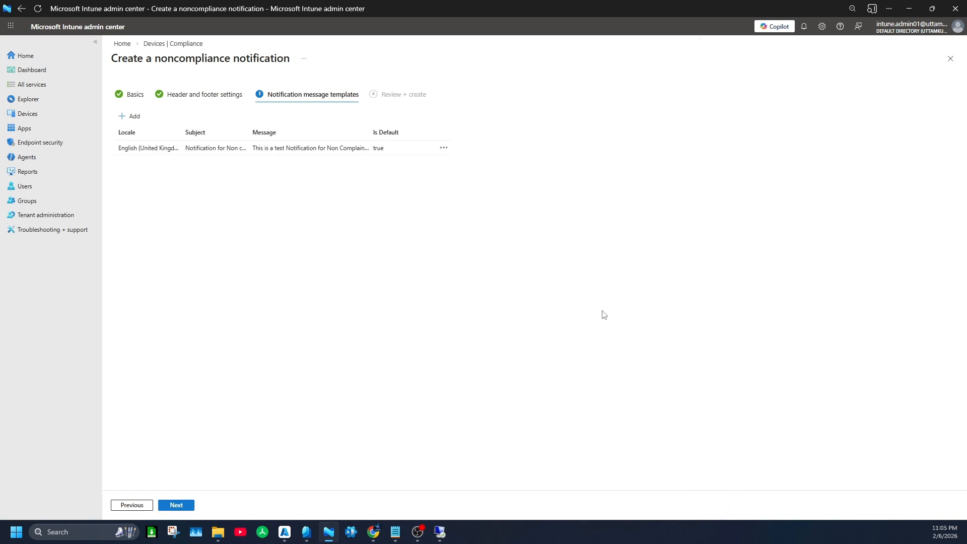
- Review and create the Test Notification
left_click(189, 505)
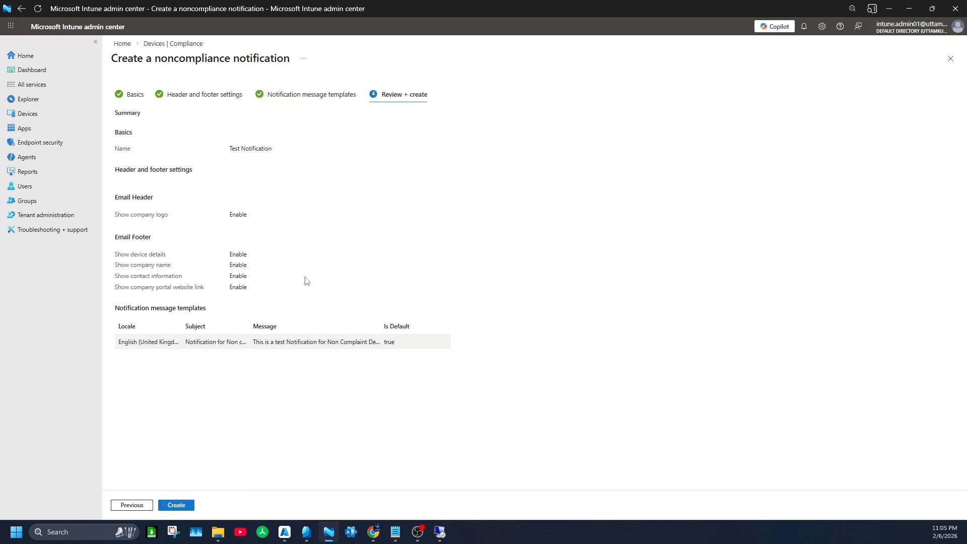
left_click(172, 507)
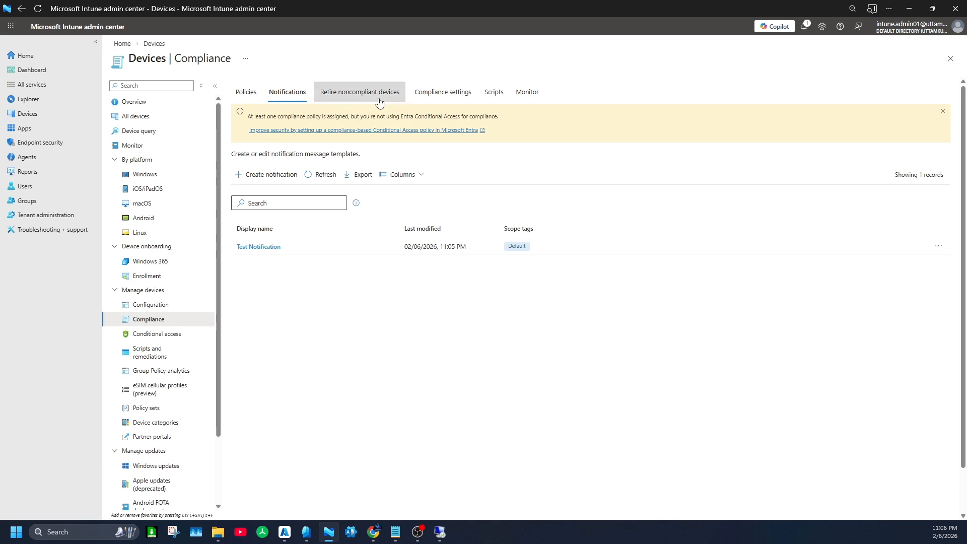
- Browse the Retire noncompliant devices, Compliance settings, Scripts and Monitor sections of Compliance
left_click(349, 101)
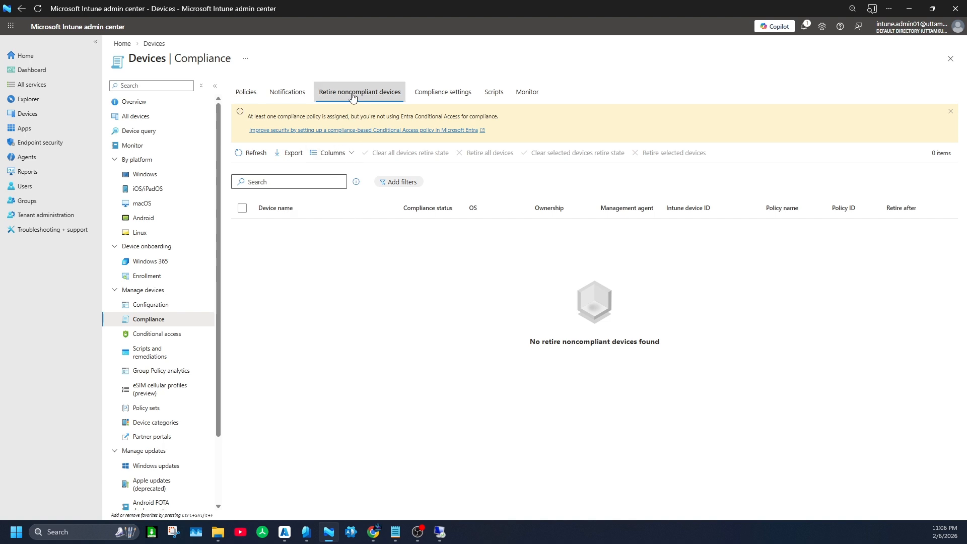
left_click(429, 96)
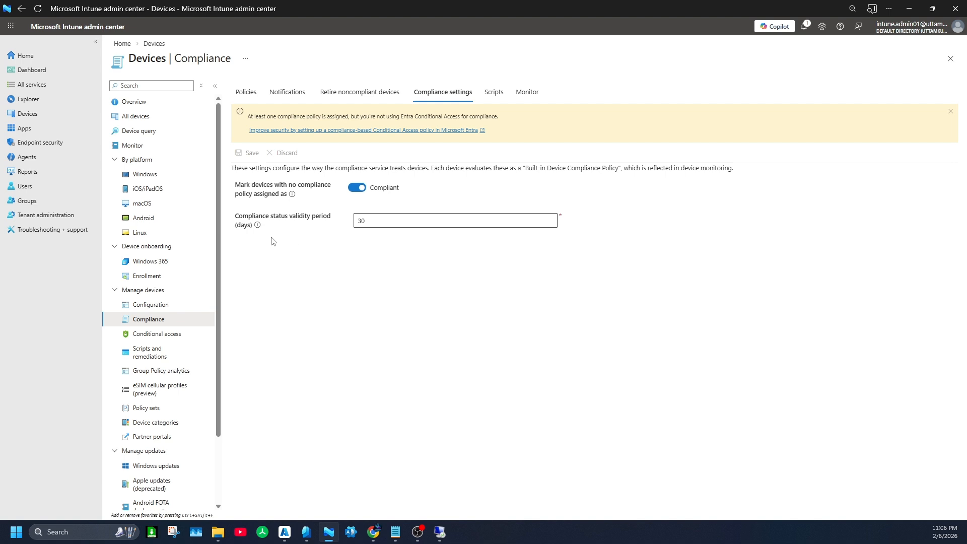
mouse_move(258, 227)
left_click(498, 96)
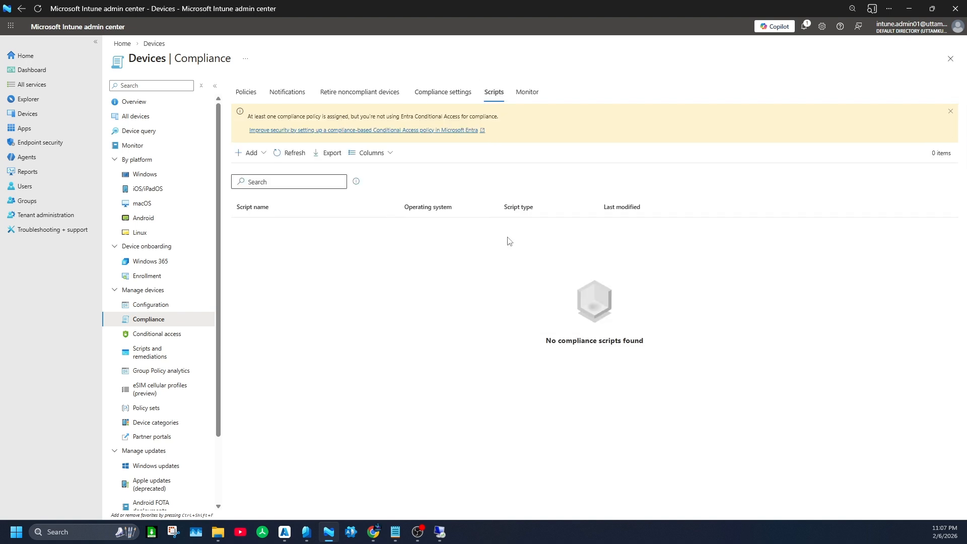
left_click(260, 155)
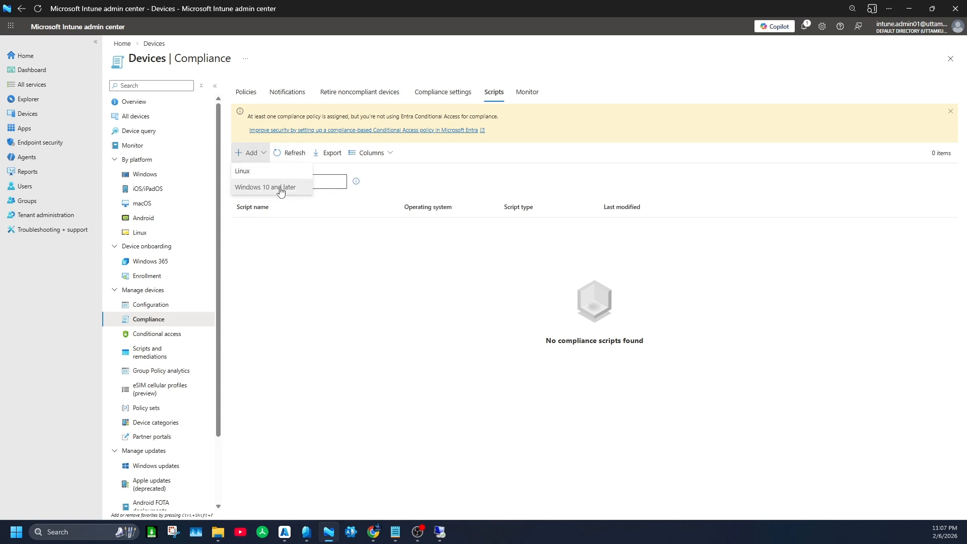
left_click(527, 92)
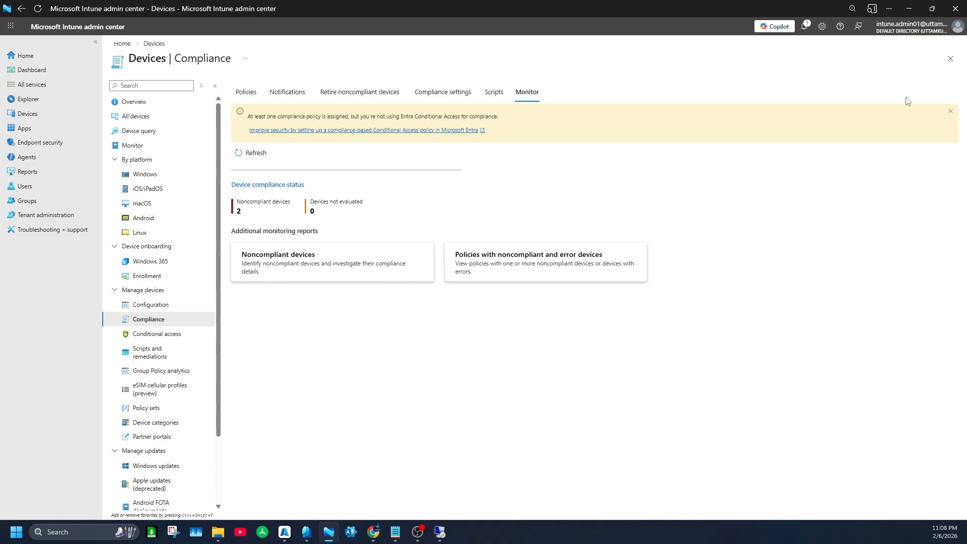
- Close the Compliance page and dismiss the network endpoints banner on the home page
left_click(950, 59)
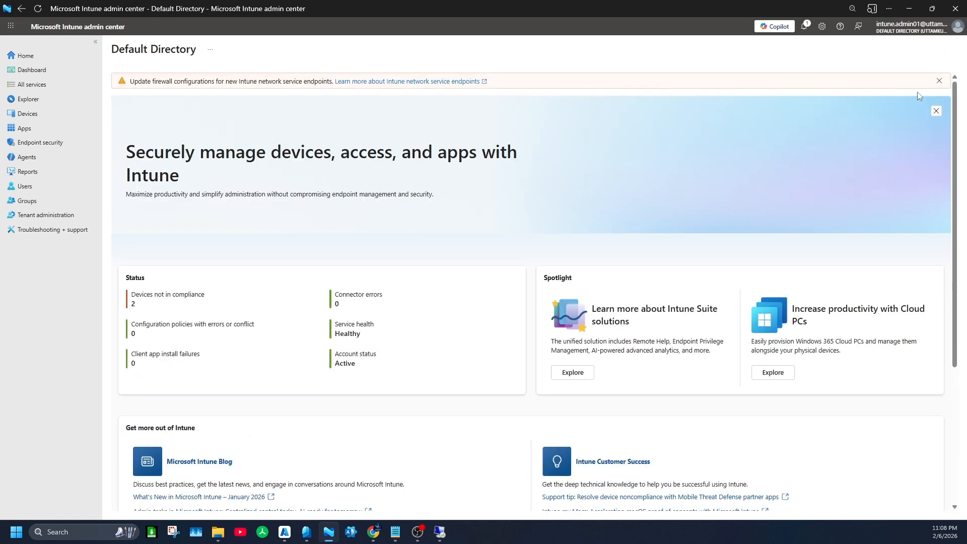
left_click(940, 81)
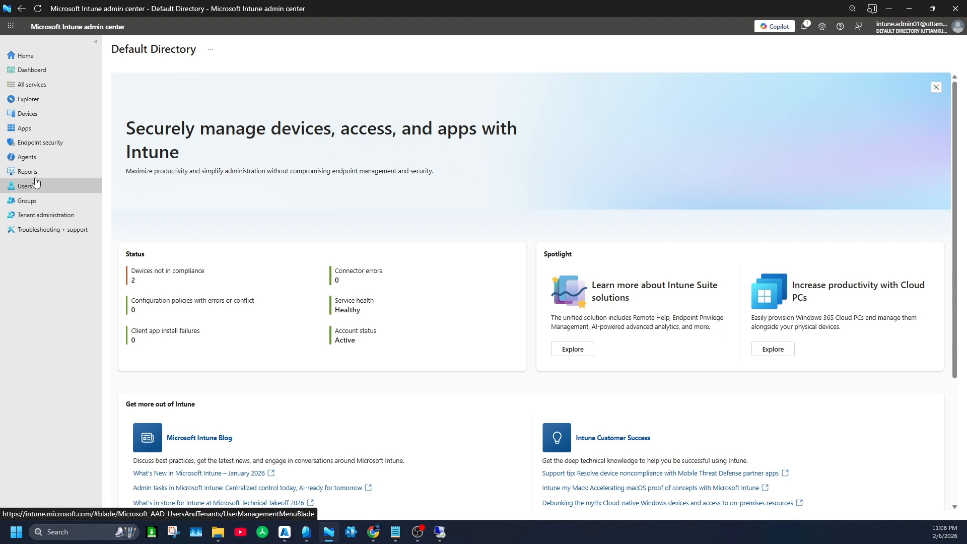
- Open the device Configuration page
left_click(29, 118)
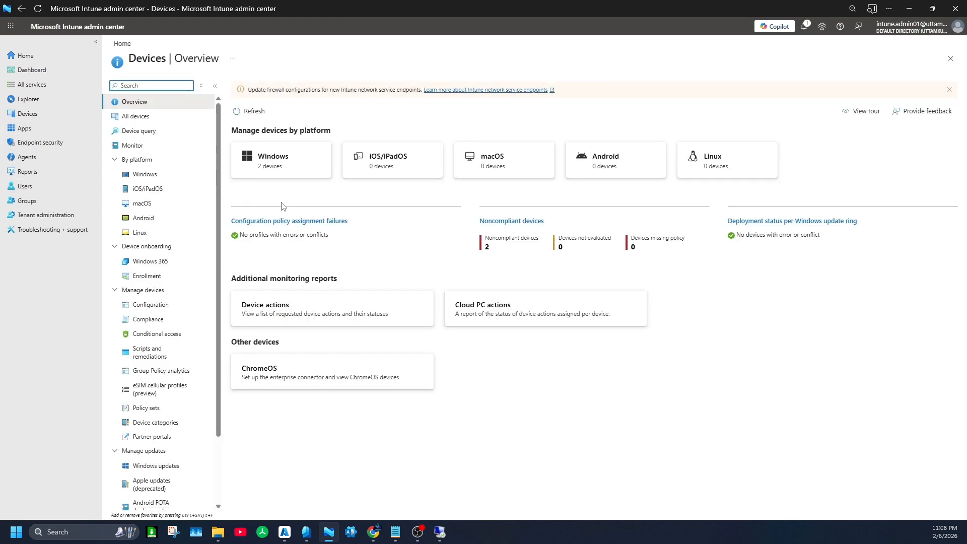
left_click(165, 318)
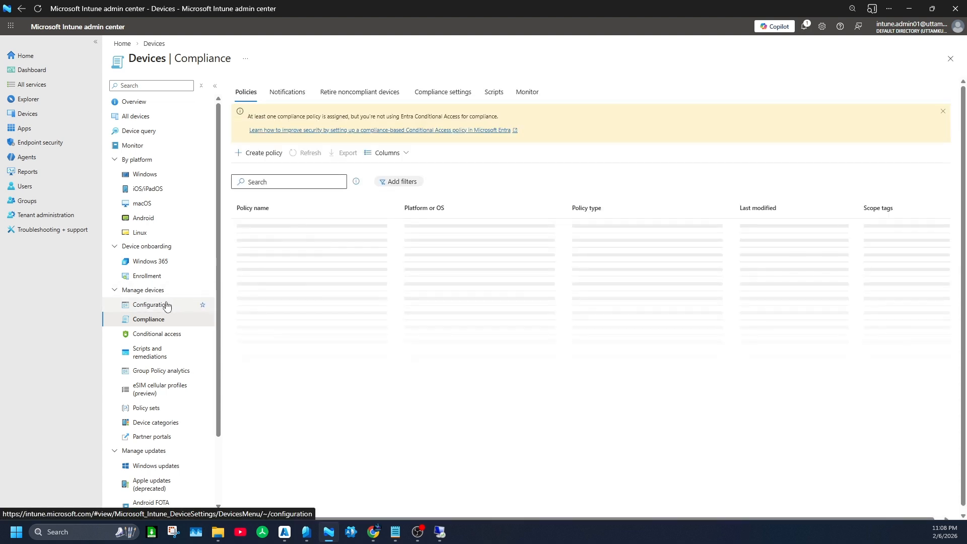
left_click(160, 304)
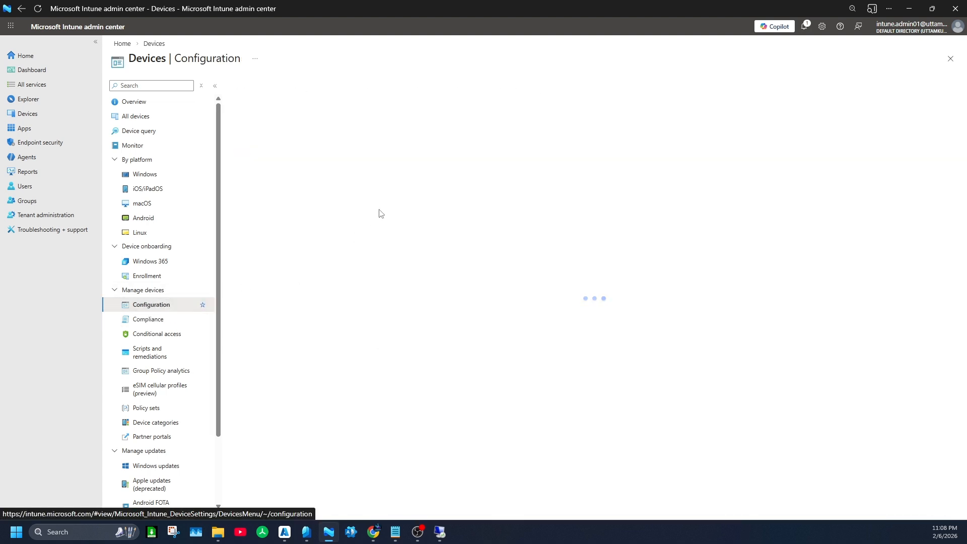